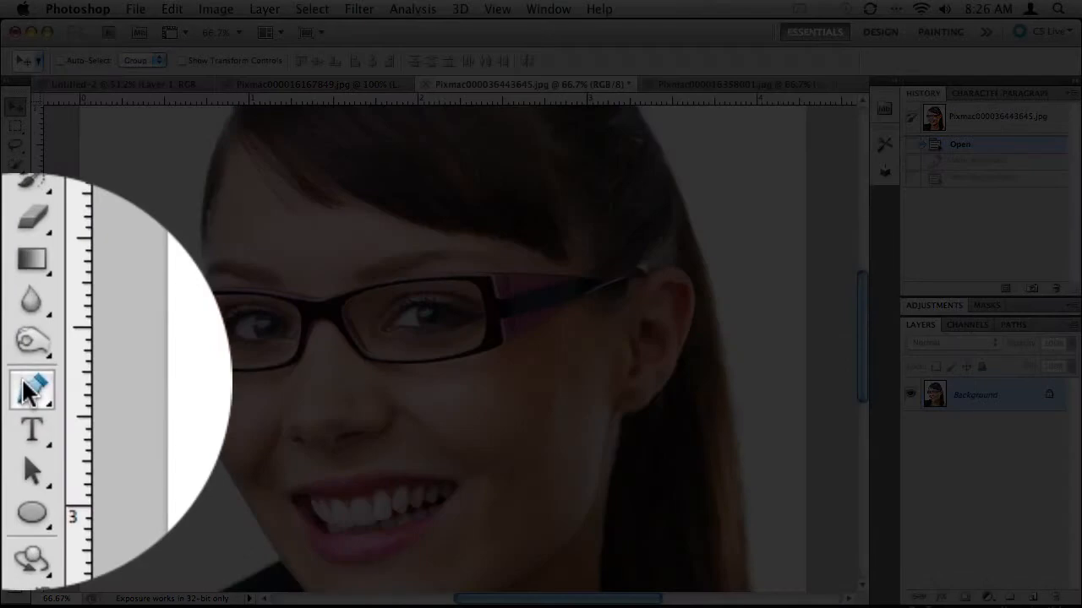
Draw a closed Pen tool path around the iris of the right-hand eye in the photo
{"action": "left_click", "coordinate": [15, 386]}
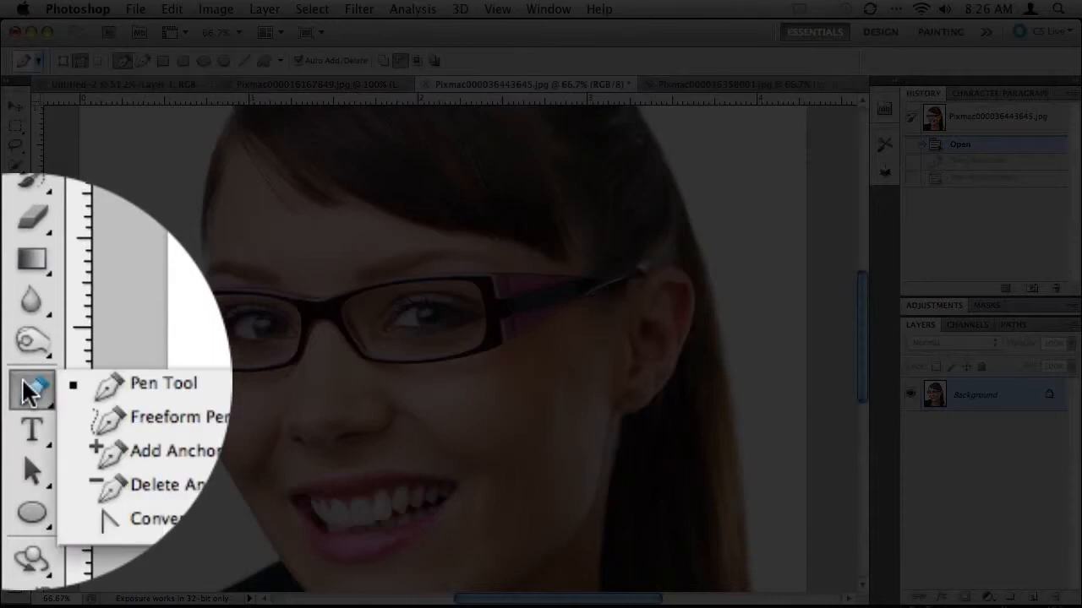
{"action": "left_click", "coordinate": [116, 378]}
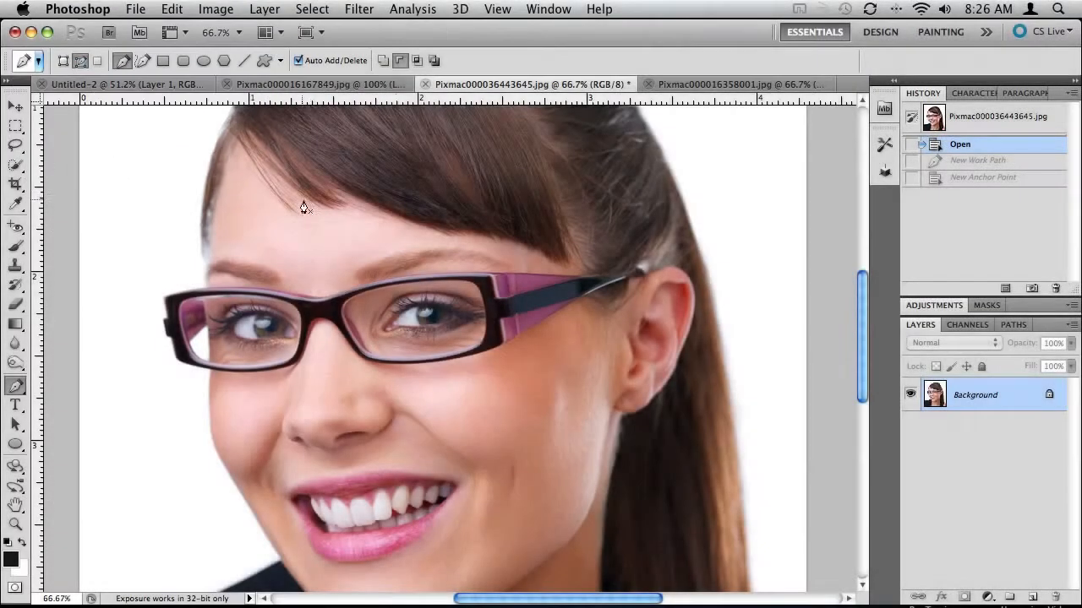
{"action": "key", "text": "super+space"}
{"action": "left_click_drag", "start_coordinate": [353, 307], "coordinate": [391, 311]}
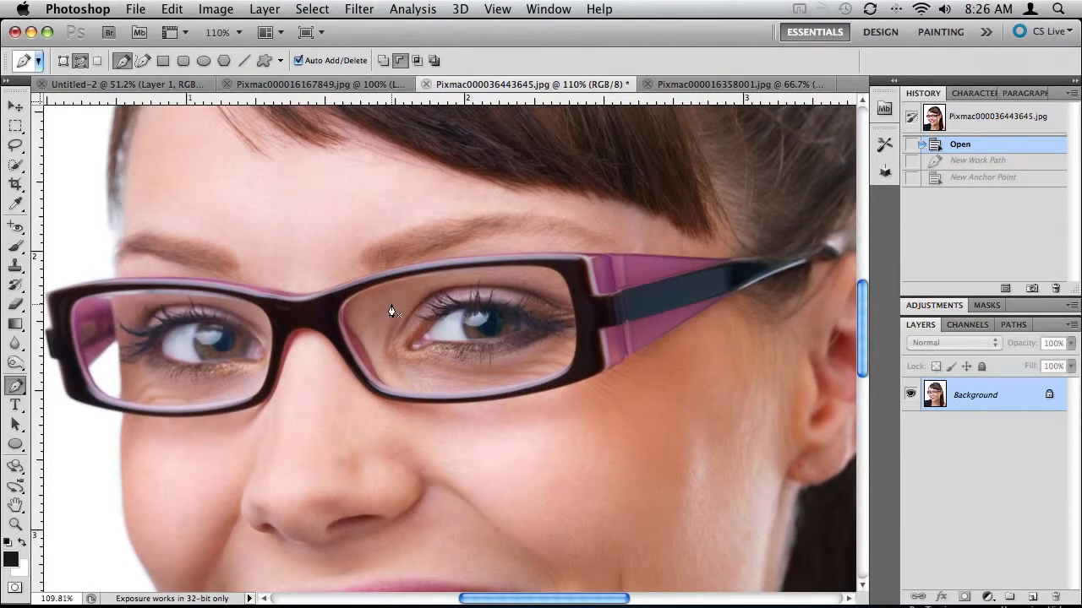
{"action": "left_click", "coordinate": [465, 310]}
{"action": "left_click_drag", "start_coordinate": [470, 340], "coordinate": [516, 334]}
{"action": "left_click", "coordinate": [517, 333]}
{"action": "key", "text": "super+z"}
{"action": "left_click", "coordinate": [517, 334]}
{"action": "left_click", "coordinate": [518, 315]}
{"action": "left_click", "coordinate": [465, 310]}
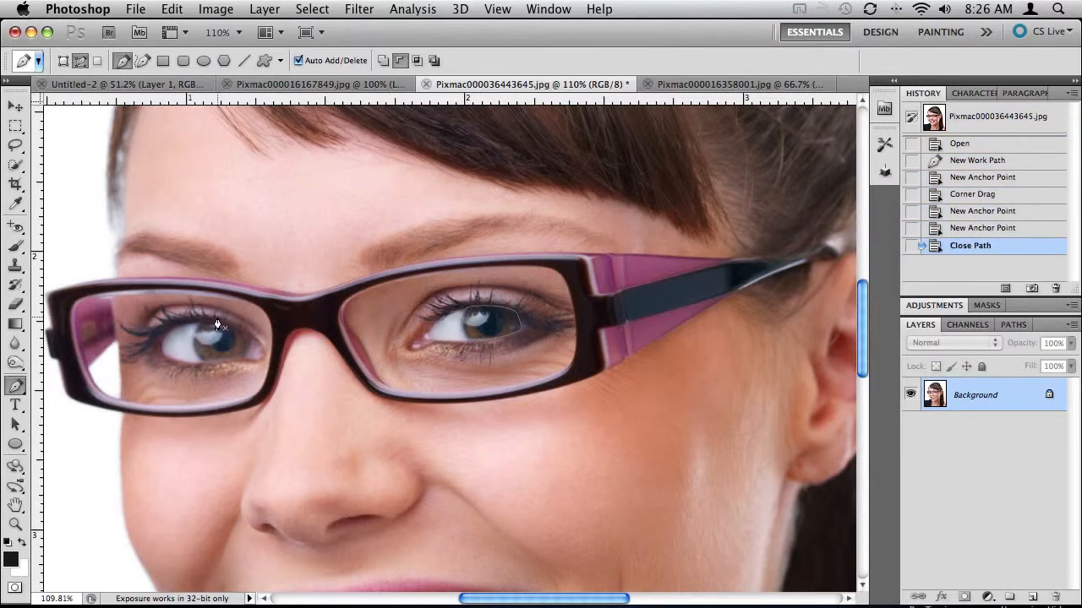
Trace a second closed path around the iris of the left-hand eye in the photo
{"action": "left_click", "coordinate": [200, 321]}
{"action": "left_click_drag", "start_coordinate": [204, 360], "coordinate": [246, 364]}
{"action": "left_click", "coordinate": [253, 338]}
{"action": "left_click", "coordinate": [221, 323]}
{"action": "left_click", "coordinate": [183, 328]}
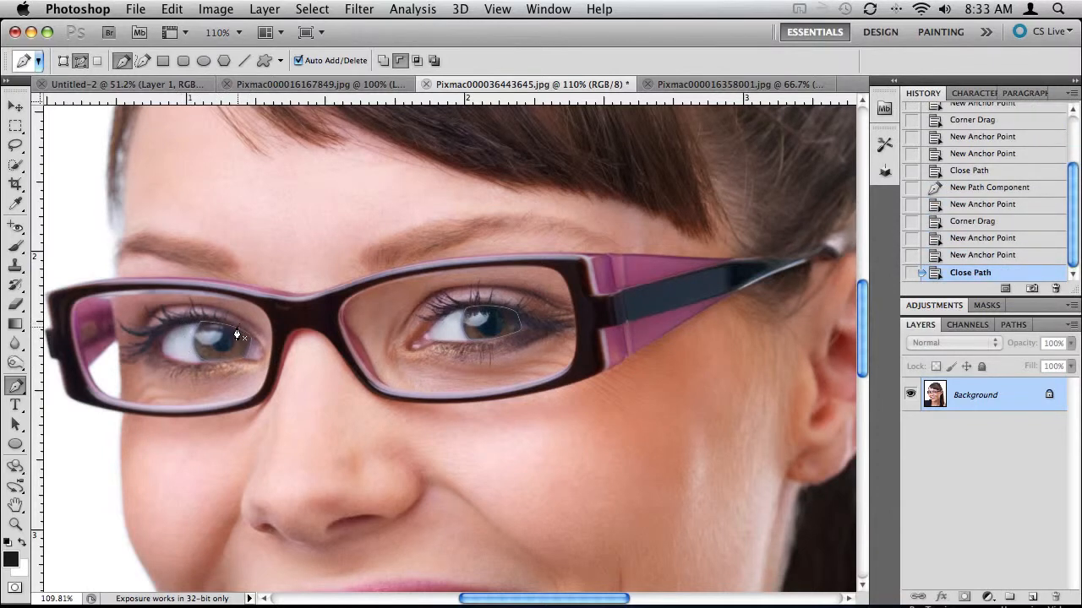
Make a new anti-aliased selection from the iris paths with a 3-pixel feather radius and invert it
{"action": "right_click", "coordinate": [237, 334]}
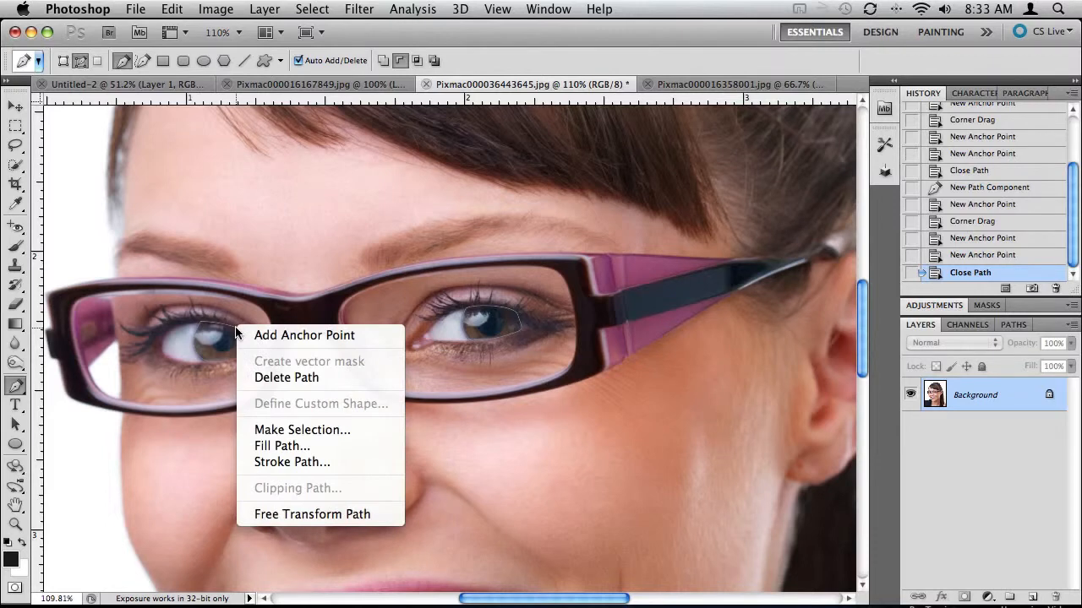
{"action": "left_click", "coordinate": [343, 427]}
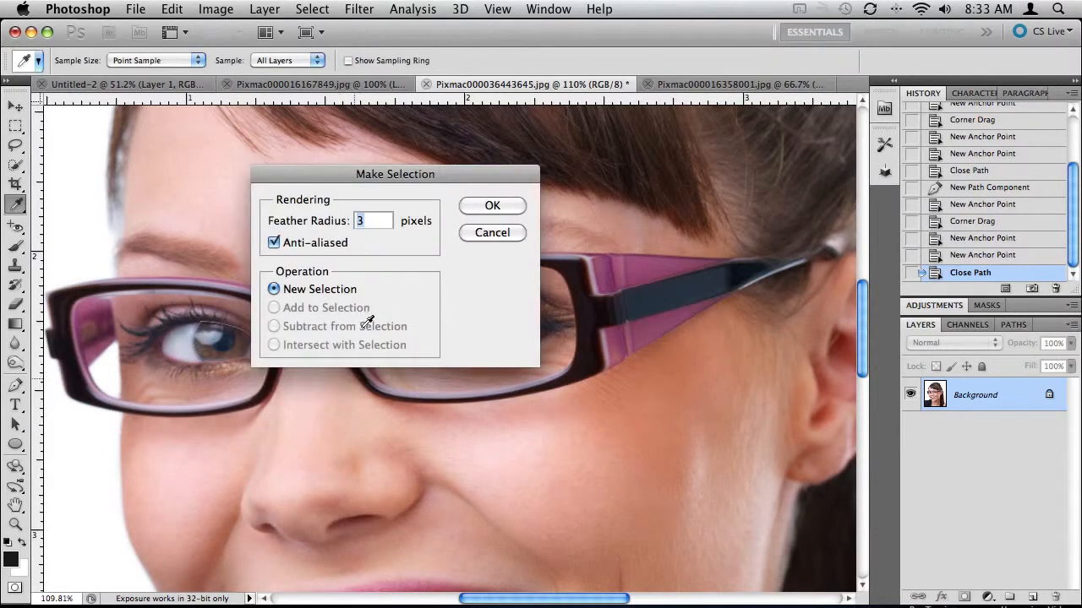
{"action": "left_click_drag", "start_coordinate": [380, 175], "coordinate": [436, 174]}
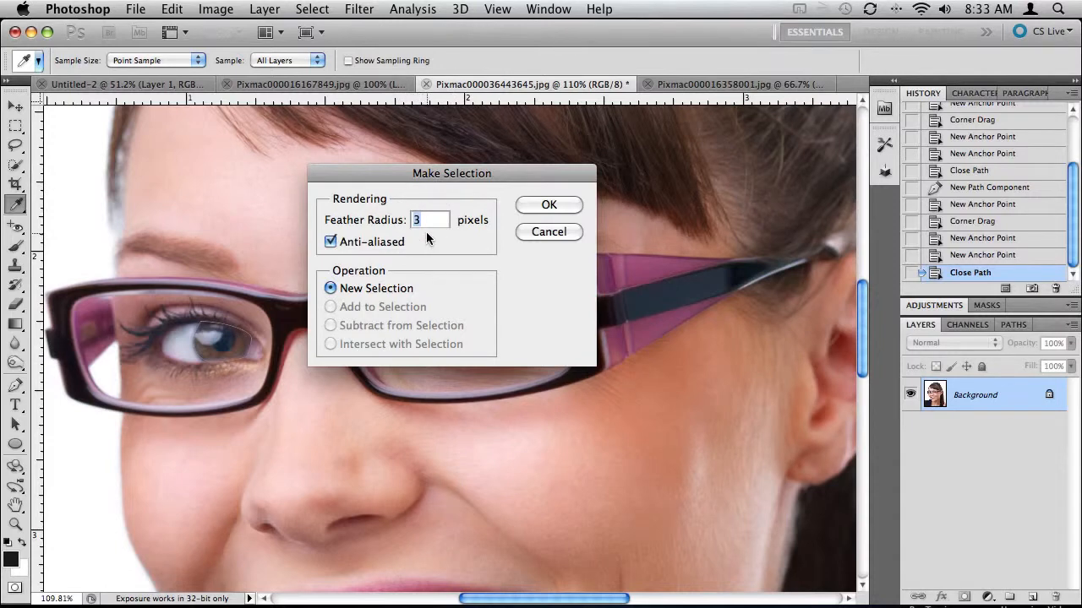
{"action": "left_click", "coordinate": [528, 204]}
{"action": "key", "text": "super+shift+i"}
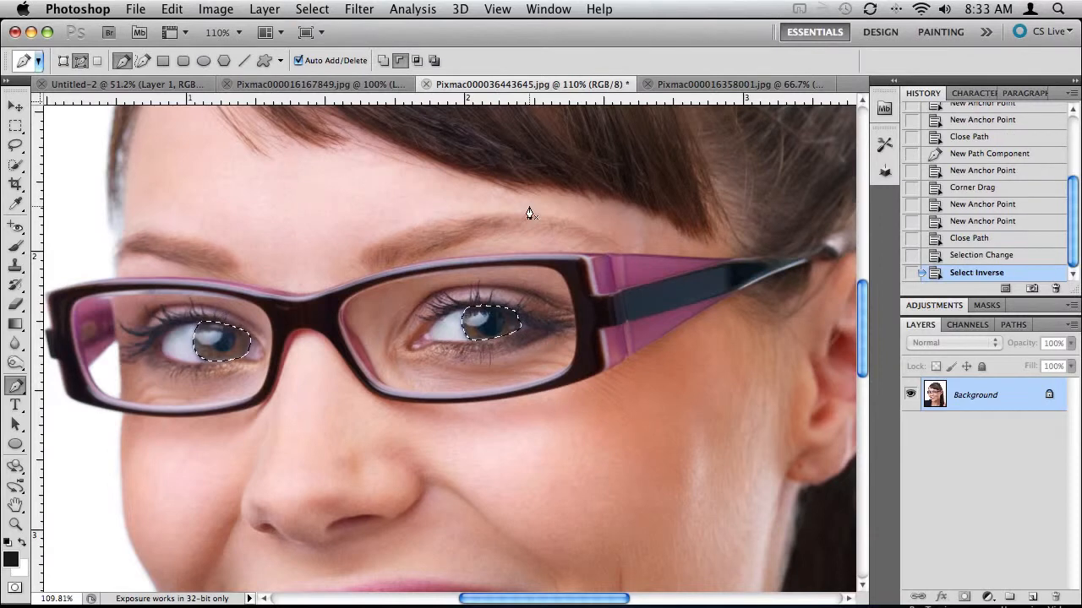
Add a Hue/Saturation adjustment layer limited to the selected irises and set its saturation to -100
{"action": "key", "text": "super+minus"}
{"action": "key", "text": "super+minus"}
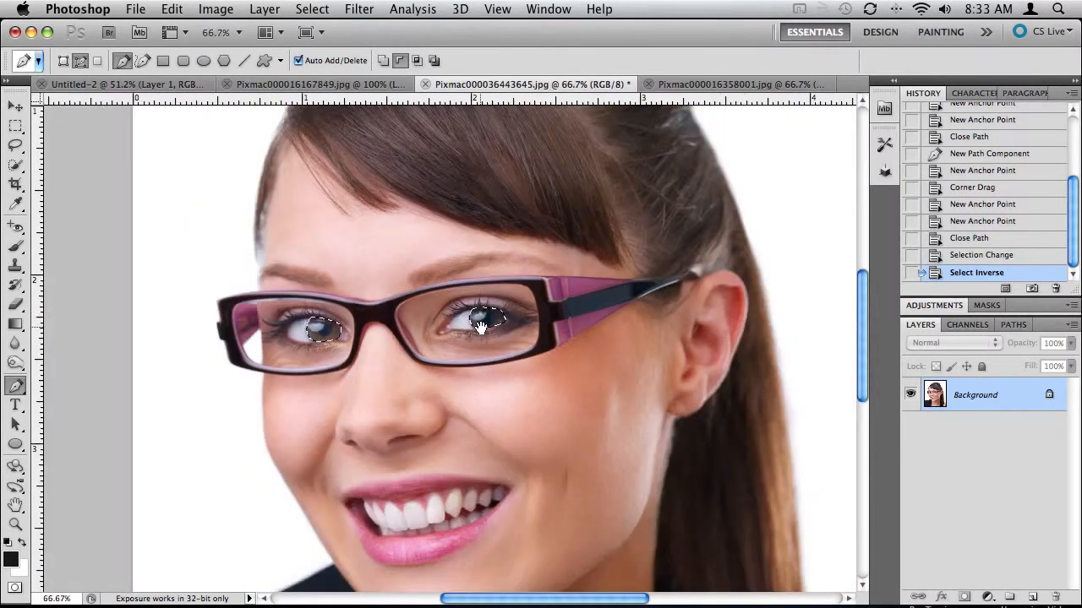
{"action": "left_click_drag", "start_coordinate": [481, 330], "coordinate": [465, 326]}
{"action": "scroll", "coordinate": [464, 326], "scroll_direction": "right", "scroll_amount": 2}
{"action": "scroll", "coordinate": [464, 326], "scroll_direction": "down", "scroll_amount": 1}
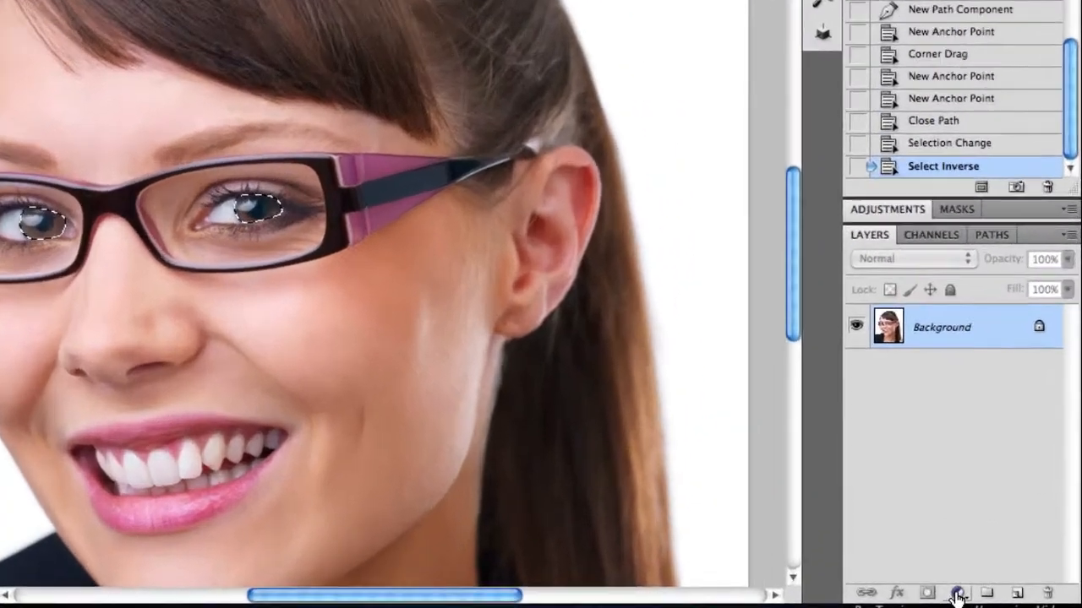
{"action": "left_click", "coordinate": [957, 594]}
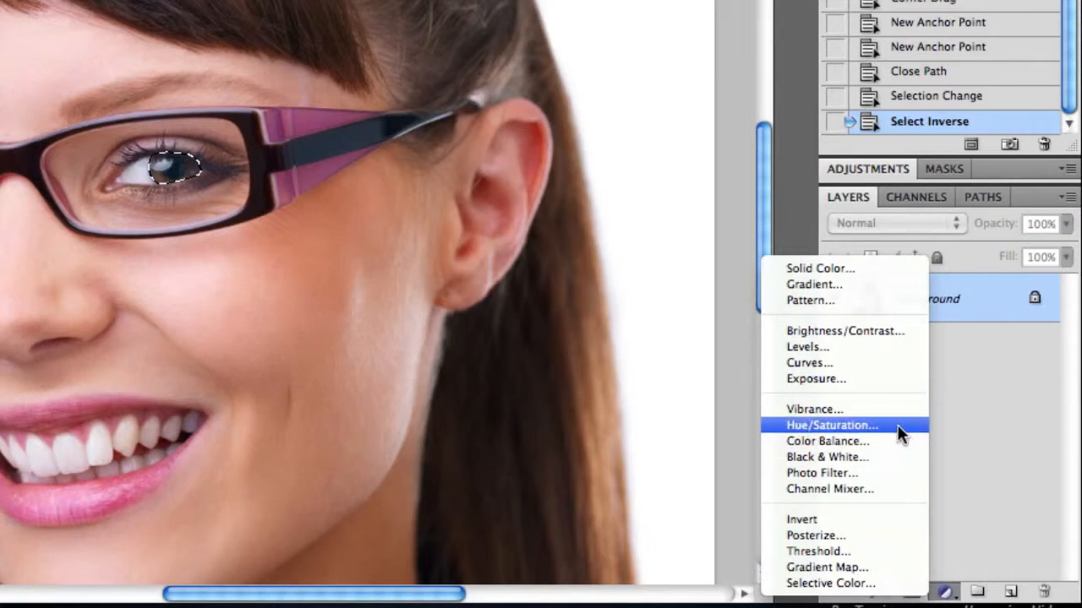
{"action": "left_click", "coordinate": [833, 425]}
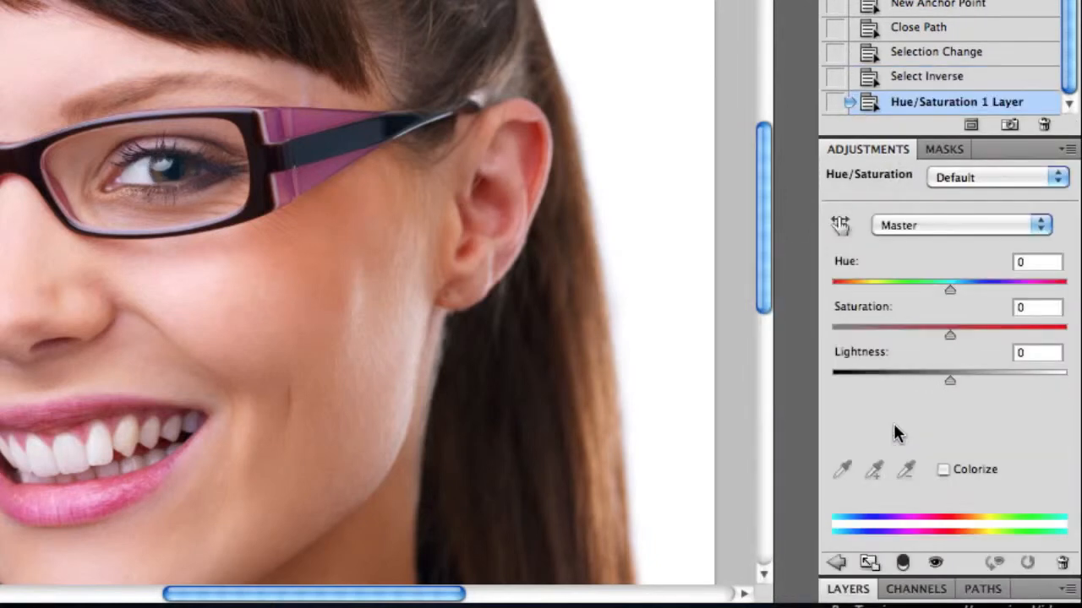
{"action": "left_click_drag", "start_coordinate": [949, 335], "coordinate": [797, 326]}
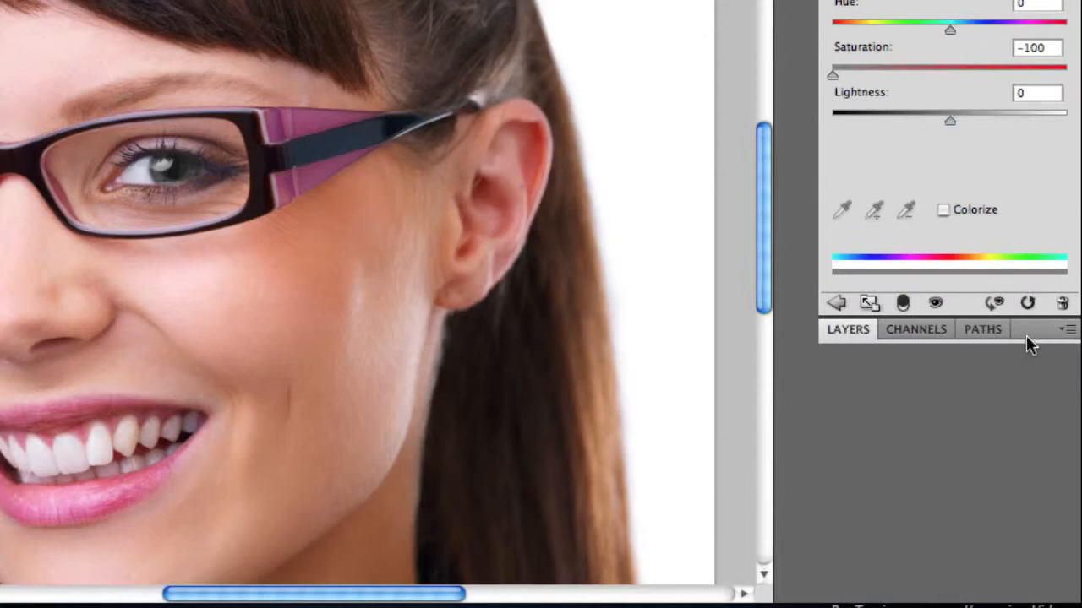
Load the Hue/Saturation layer's mask as a selection and add a Levels adjustment layer from it
{"action": "left_click", "coordinate": [1028, 337]}
{"action": "scroll", "coordinate": [1026, 339], "scroll_direction": "down", "scroll_amount": 2}
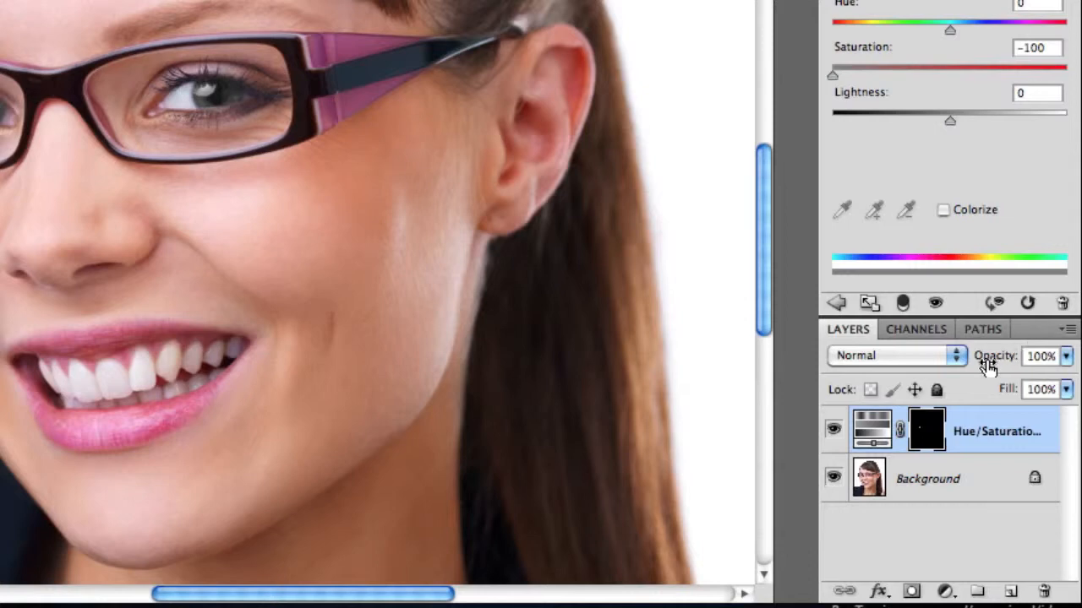
{"action": "left_click", "coordinate": [926, 438], "text": "super"}
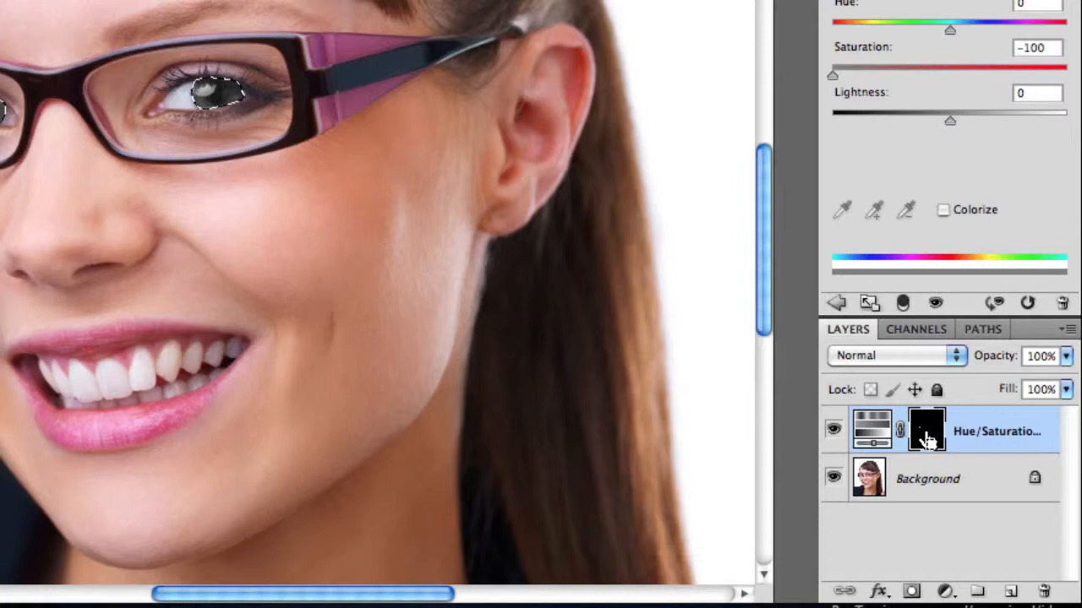
{"action": "left_click", "coordinate": [944, 591]}
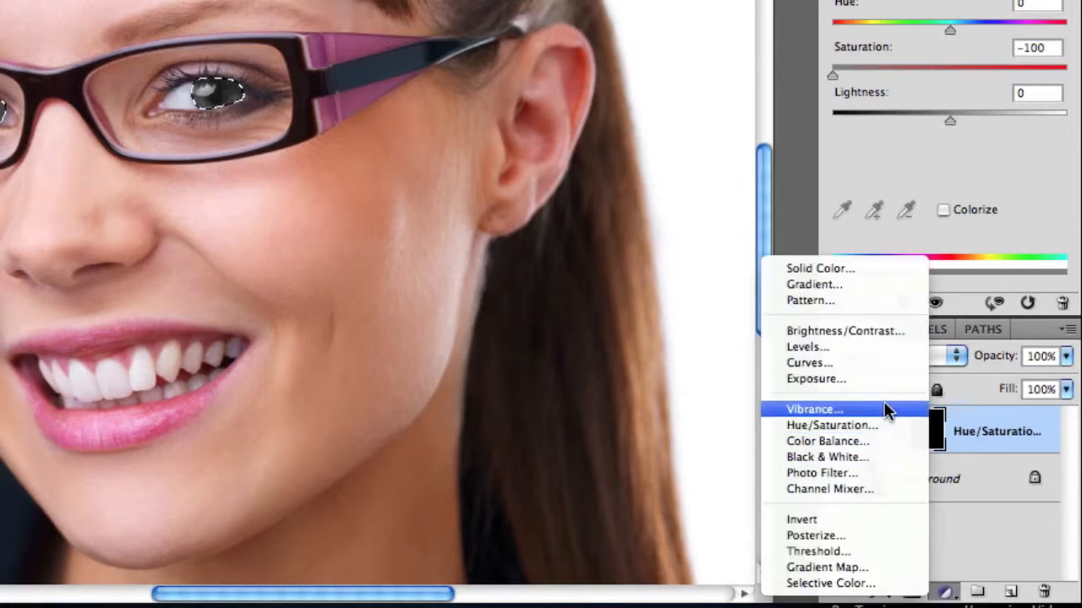
{"action": "left_click", "coordinate": [881, 351]}
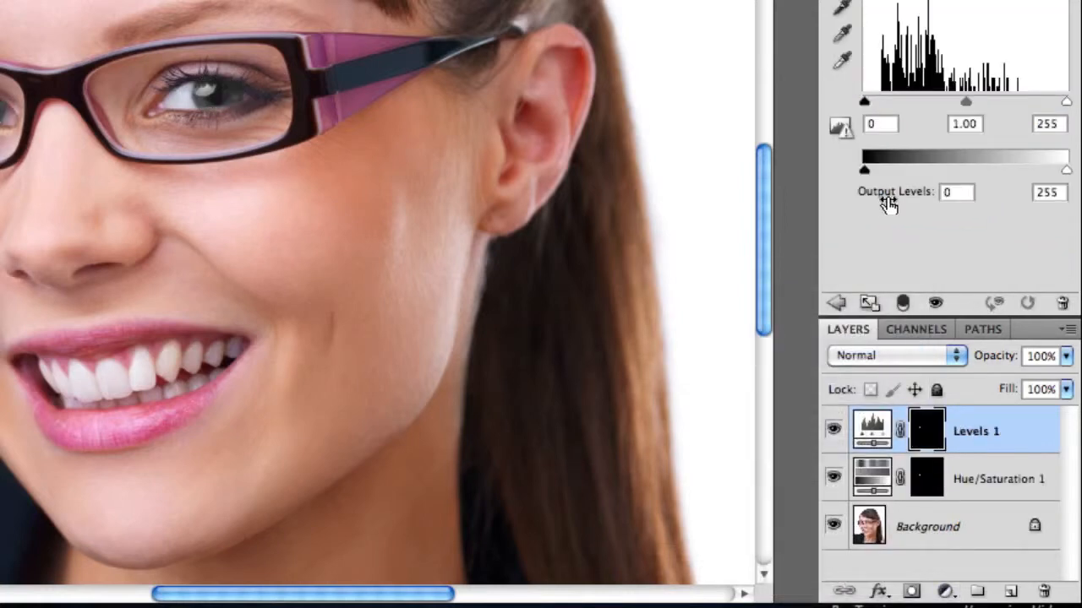
Set the Levels input values for the irises to black 26, midtone 1.27 and white 236
{"action": "left_click_drag", "start_coordinate": [863, 100], "coordinate": [876, 97]}
{"action": "left_click_drag", "start_coordinate": [969, 100], "coordinate": [961, 100]}
{"action": "mouse_move", "coordinate": [1065, 102]}
{"action": "left_mouse_down"}
{"action": "mouse_move", "coordinate": [1048, 102]}
{"action": "mouse_move", "coordinate": [1059, 102]}
{"action": "left_mouse_up"}
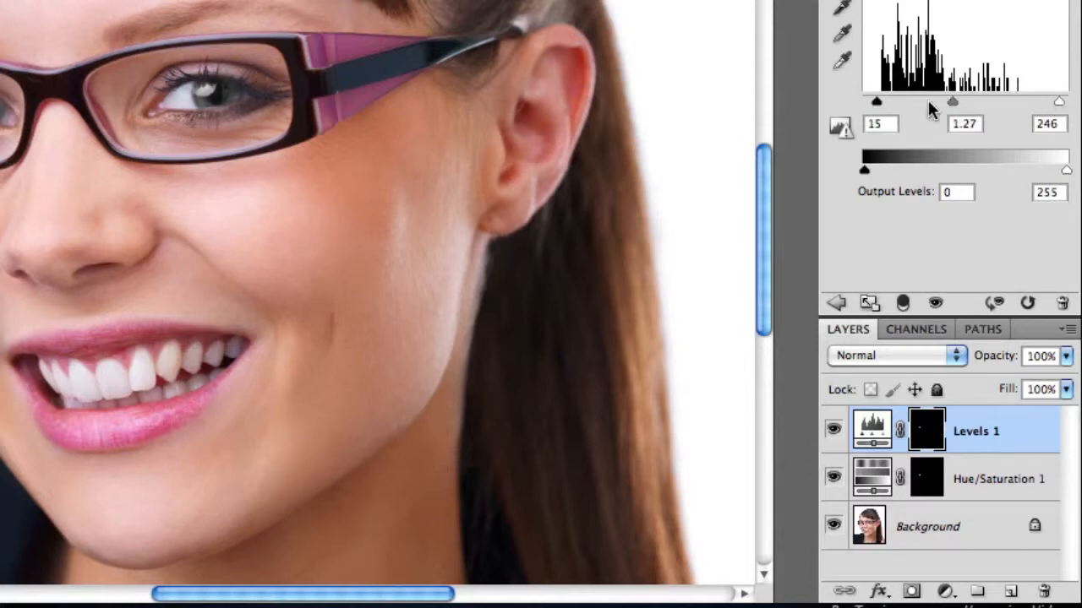
{"action": "left_click_drag", "start_coordinate": [877, 102], "coordinate": [886, 102]}
{"action": "left_click_drag", "start_coordinate": [1061, 102], "coordinate": [1052, 103]}
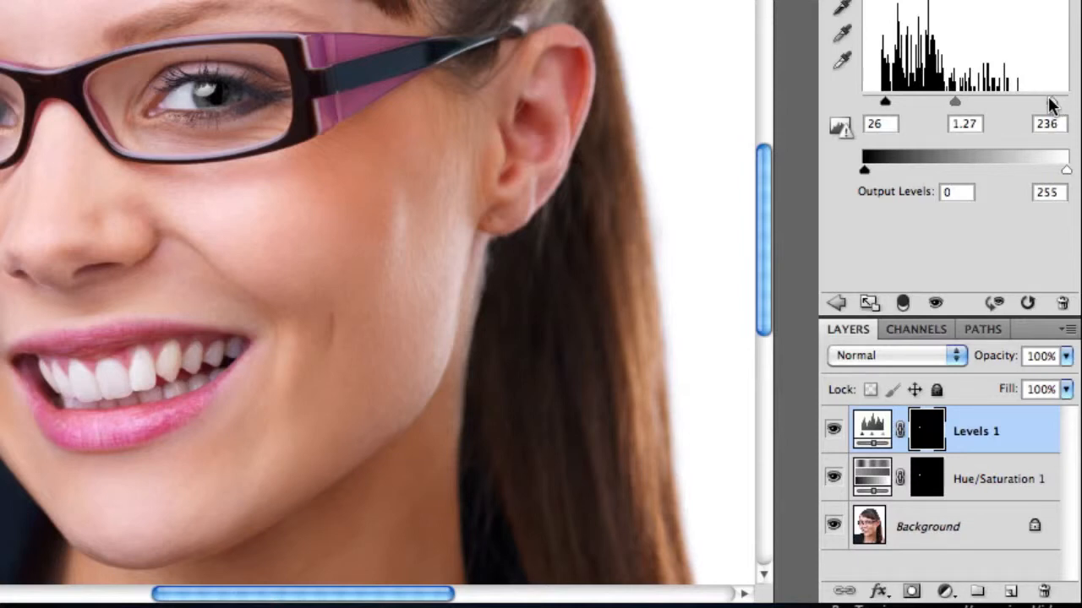
Toggle the Levels layer's visibility to compare the eyes and adjust its midtone to 1.28
{"action": "left_click", "coordinate": [834, 431]}
{"action": "left_click", "coordinate": [834, 432]}
{"action": "left_click", "coordinate": [834, 433]}
{"action": "left_click", "coordinate": [834, 433]}
{"action": "left_click", "coordinate": [834, 432]}
{"action": "left_click", "coordinate": [834, 433]}
{"action": "left_click_drag", "start_coordinate": [954, 102], "coordinate": [958, 100]}
Load the Levels layer's mask as a selection and add a second Hue/Saturation adjustment layer on top
{"action": "left_click", "coordinate": [927, 429], "text": "super"}
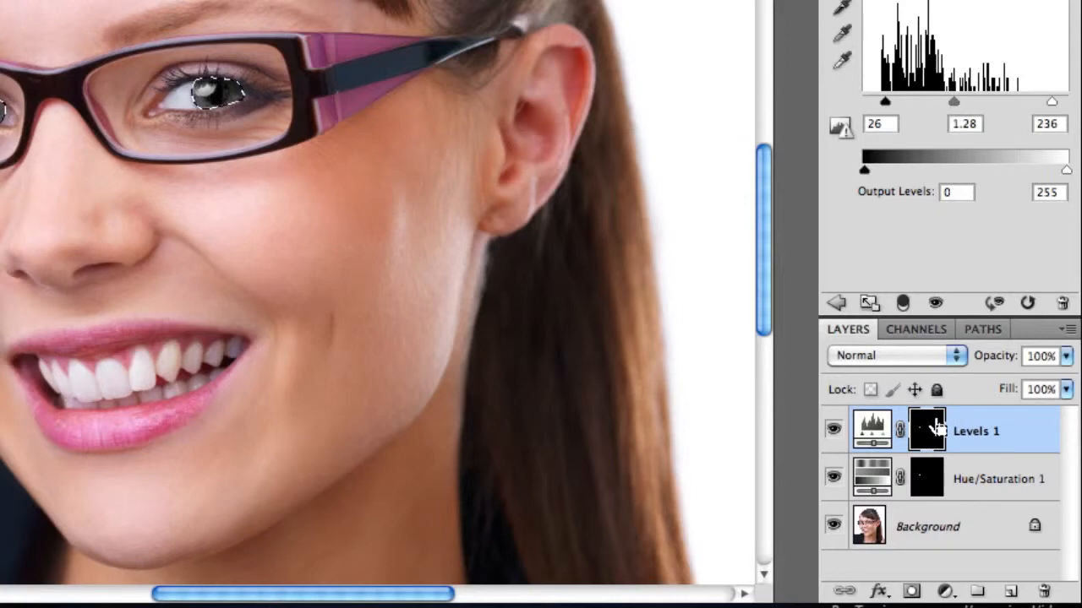
{"action": "left_click", "coordinate": [944, 591]}
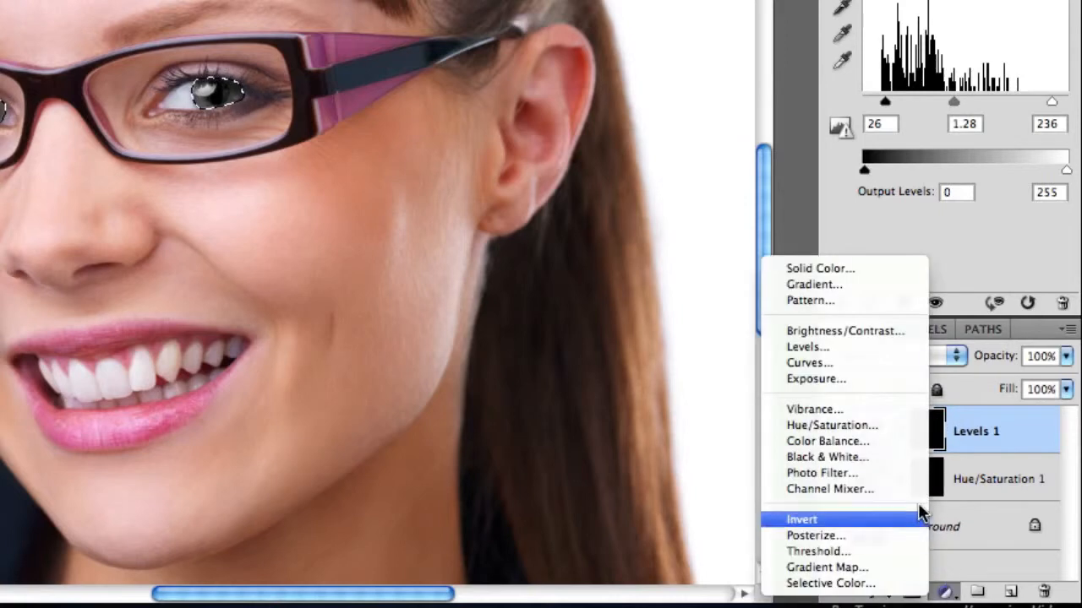
{"action": "left_click", "coordinate": [906, 427]}
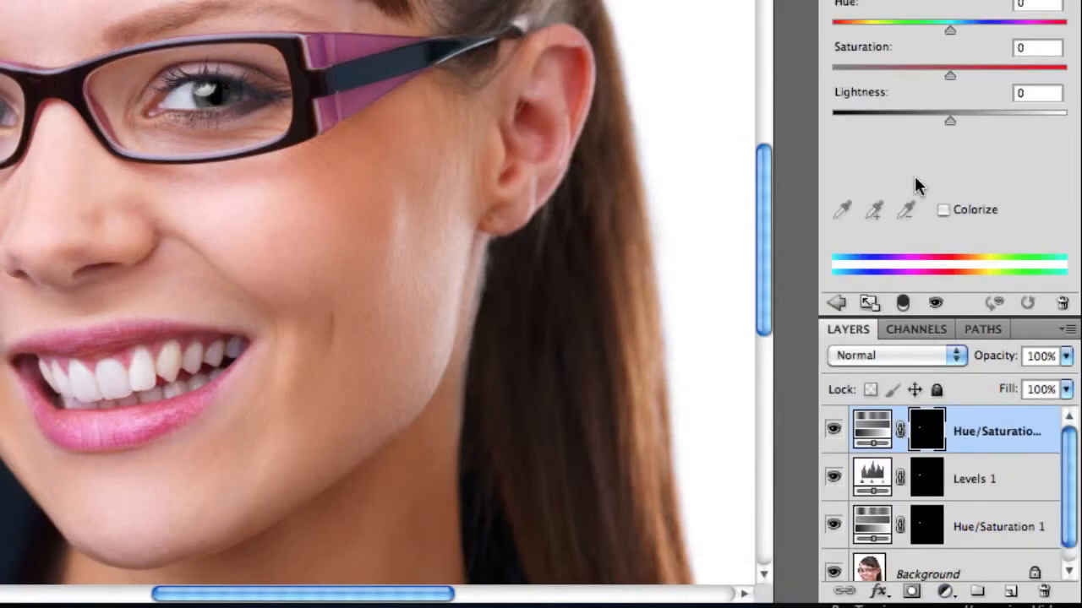
Colorize the irises blue with hue 204 and saturation 30 on the top Hue/Saturation layer
{"action": "left_click", "coordinate": [970, 207]}
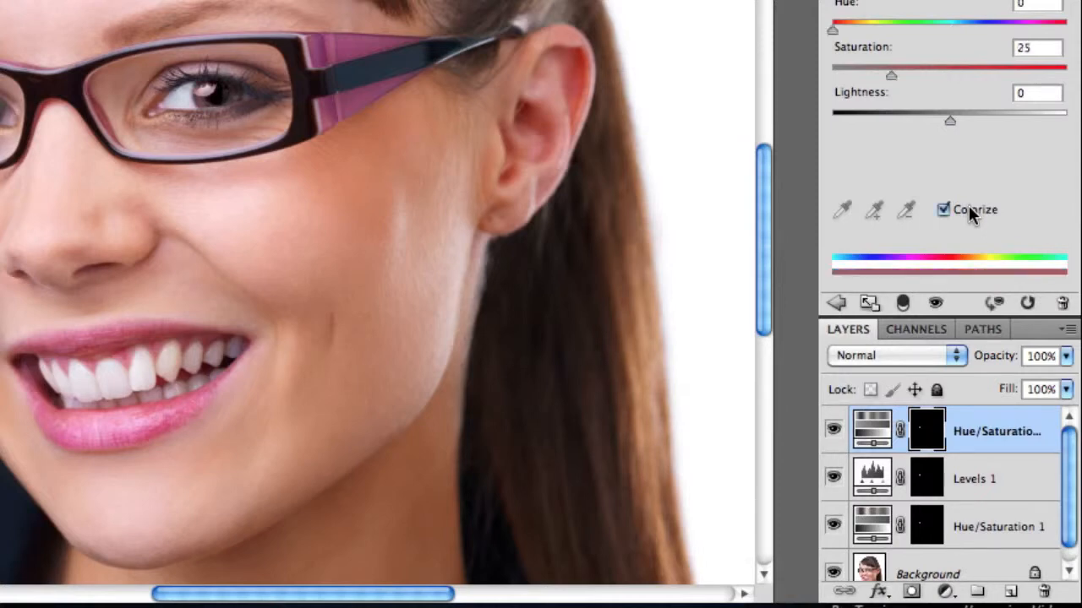
{"action": "mouse_move", "coordinate": [956, 27]}
{"action": "left_mouse_down"}
{"action": "mouse_move", "coordinate": [978, 24]}
{"action": "mouse_move", "coordinate": [963, 26]}
{"action": "left_mouse_up"}
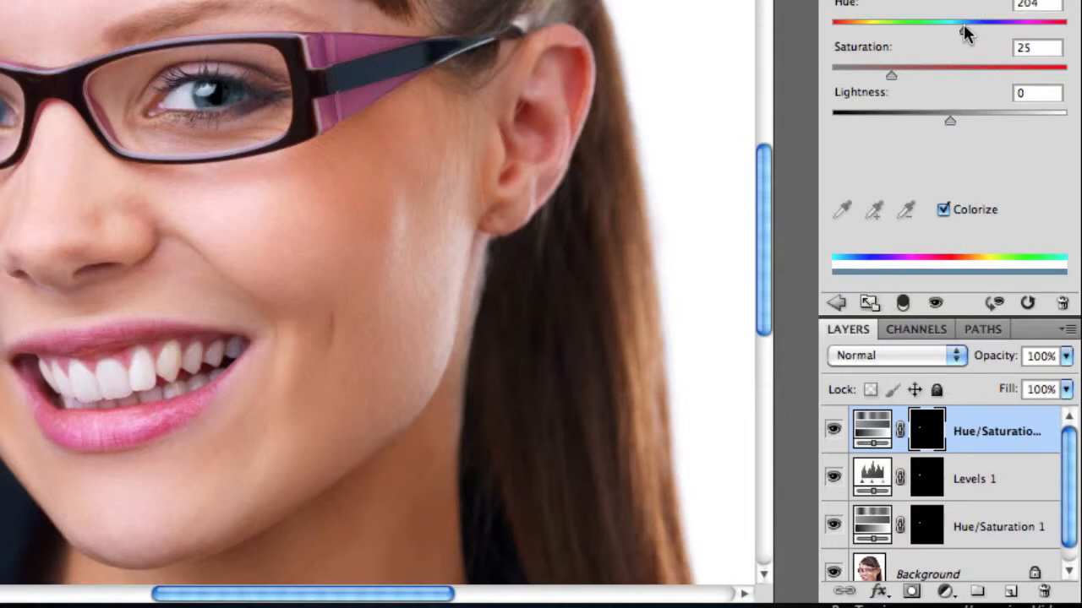
{"action": "left_click_drag", "start_coordinate": [892, 76], "coordinate": [903, 74]}
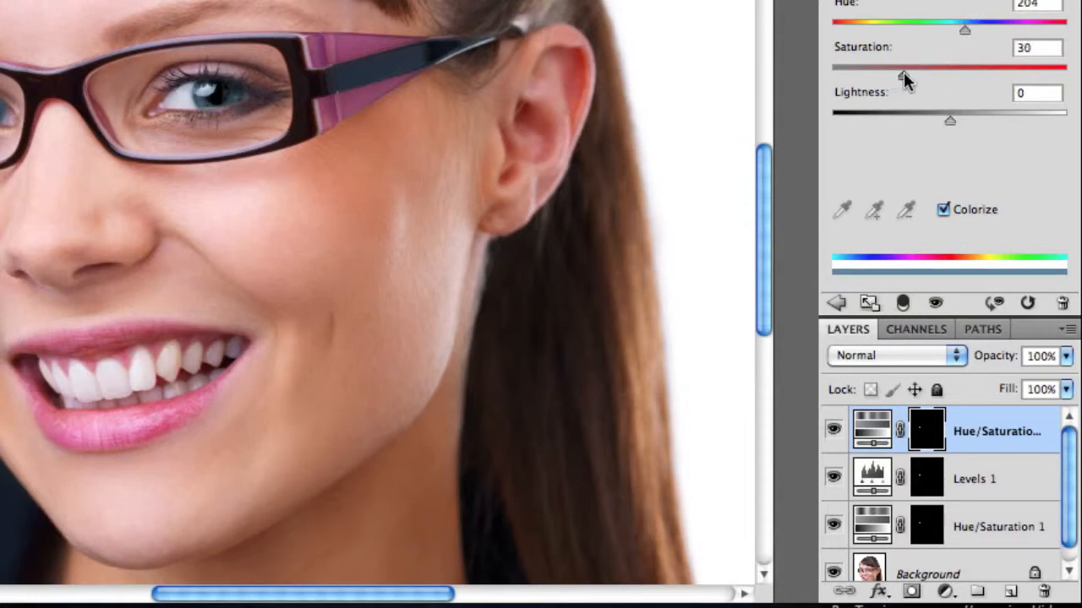
Refine the Levels 1 layer's input values to black 29, midtone 1.14 and white 233
{"action": "left_click", "coordinate": [970, 469]}
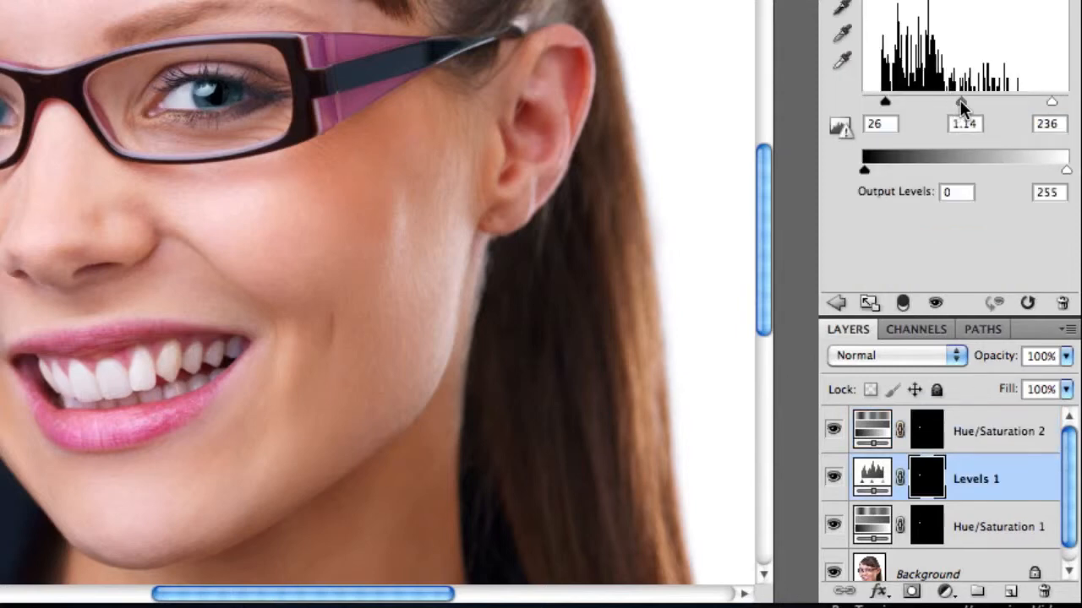
{"action": "left_click_drag", "start_coordinate": [884, 101], "coordinate": [887, 103]}
{"action": "mouse_move", "coordinate": [1050, 101]}
{"action": "left_mouse_down"}
{"action": "mouse_move", "coordinate": [1038, 100]}
{"action": "mouse_move", "coordinate": [1048, 101]}
{"action": "left_mouse_up"}
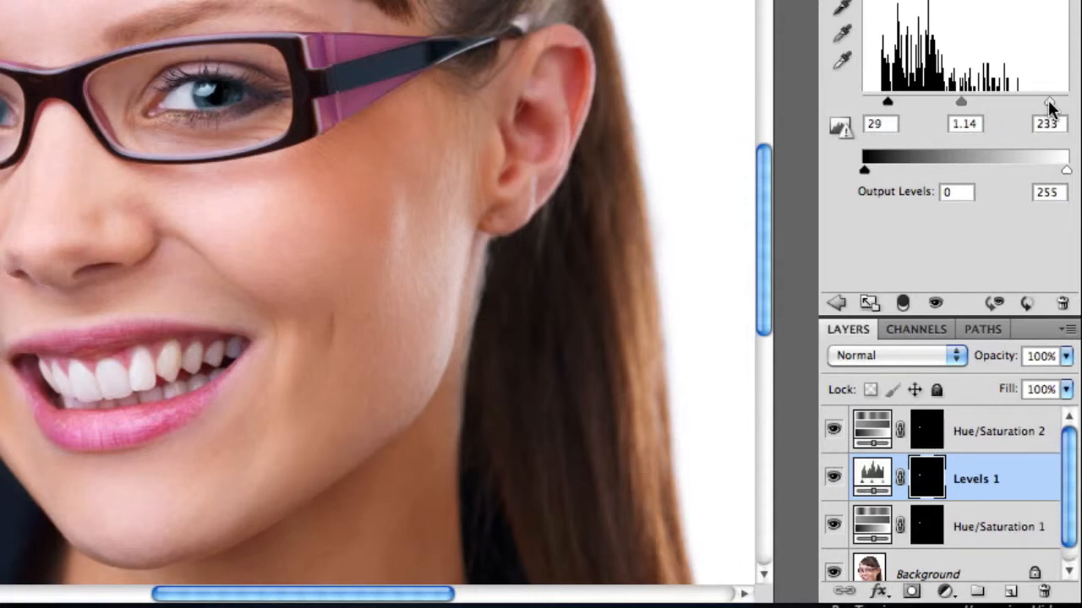
{"action": "left_click", "coordinate": [212, 169], "text": "alt+super"}
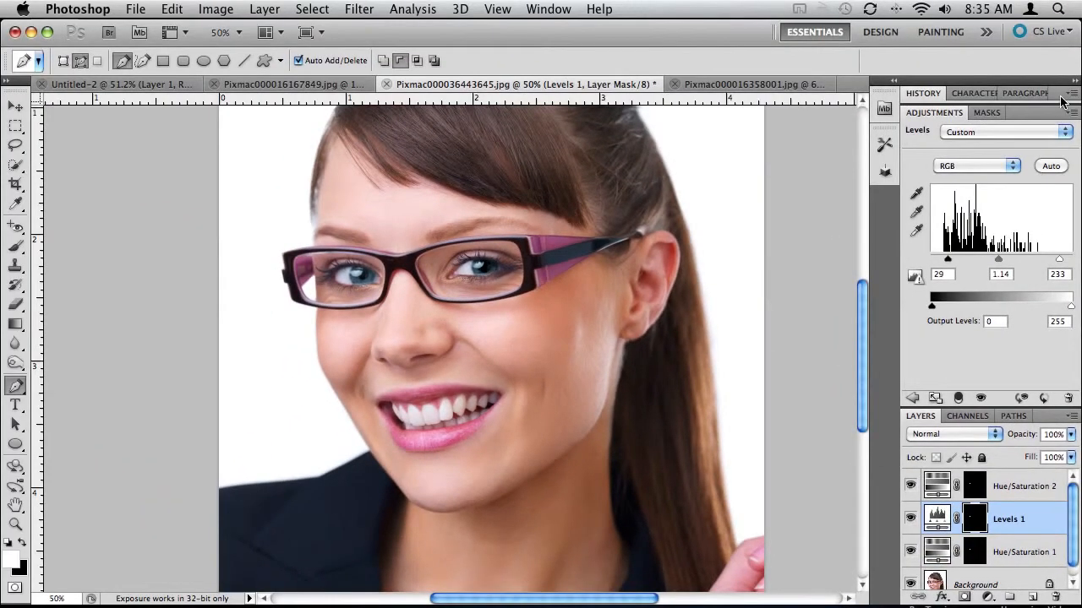